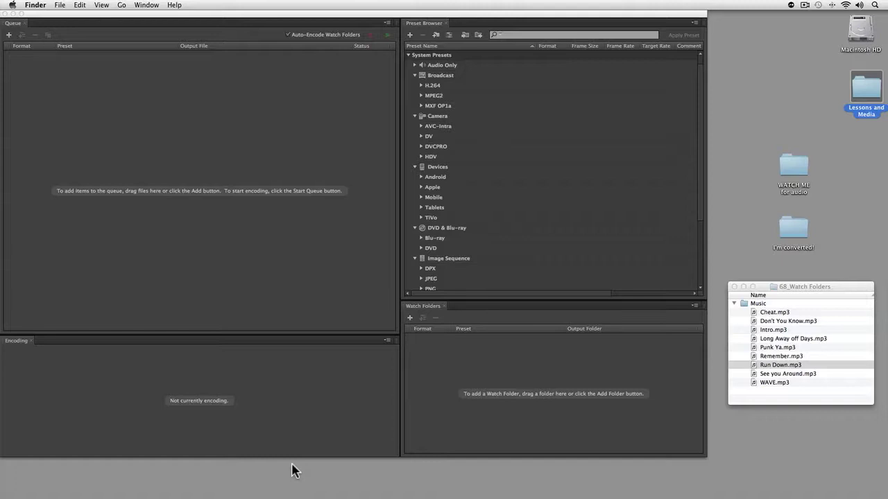
Activate Adobe Media Encoder and begin adding a new watch folder.
left_click(290, 329)
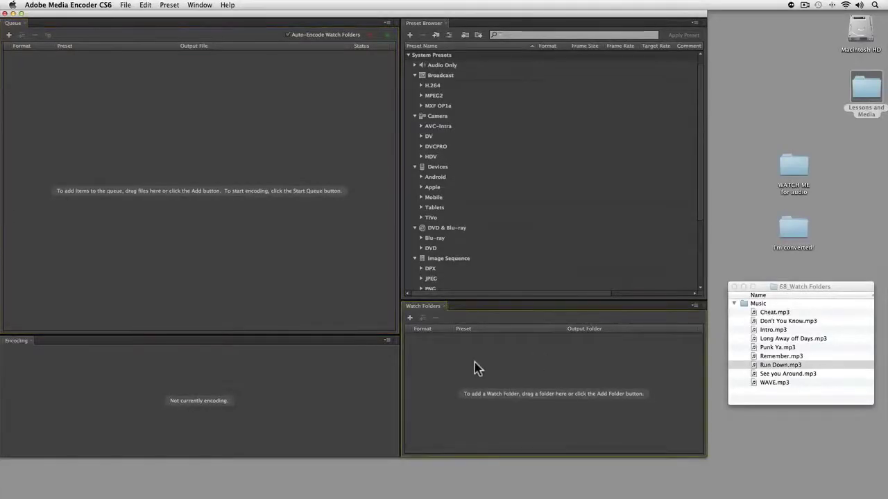
left_click(410, 318)
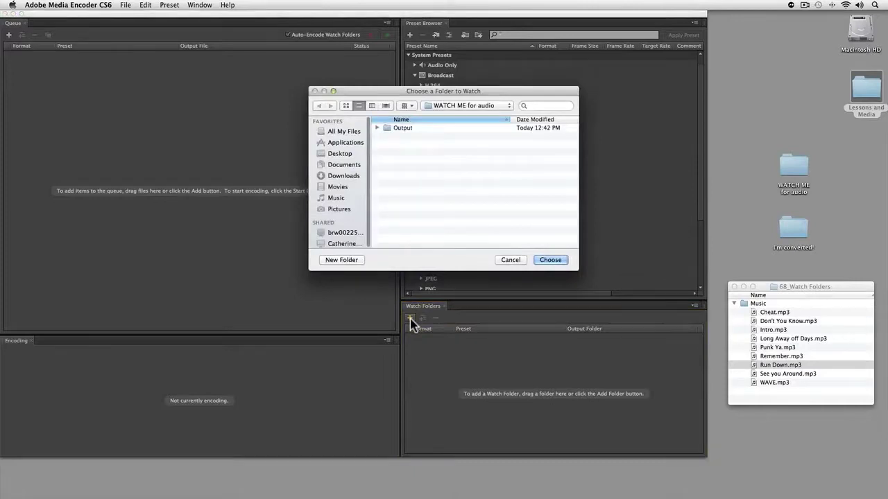
Choose the desktop folder 'WATCH ME for audio' as the new watch folder.
key("super+shift+d")
left_click(439, 145)
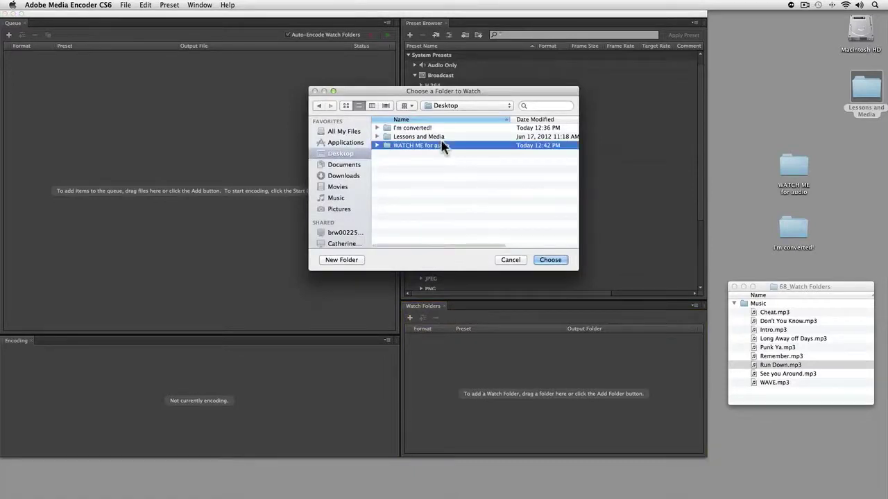
left_click(551, 261)
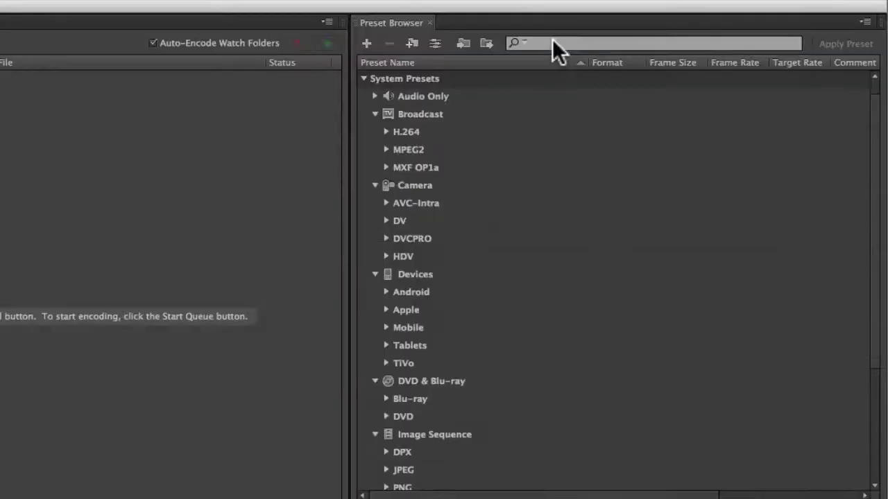
Search the Preset Browser for 'aif' so only the AIFF 48Hz Audio Only preset shows.
left_click(552, 42)
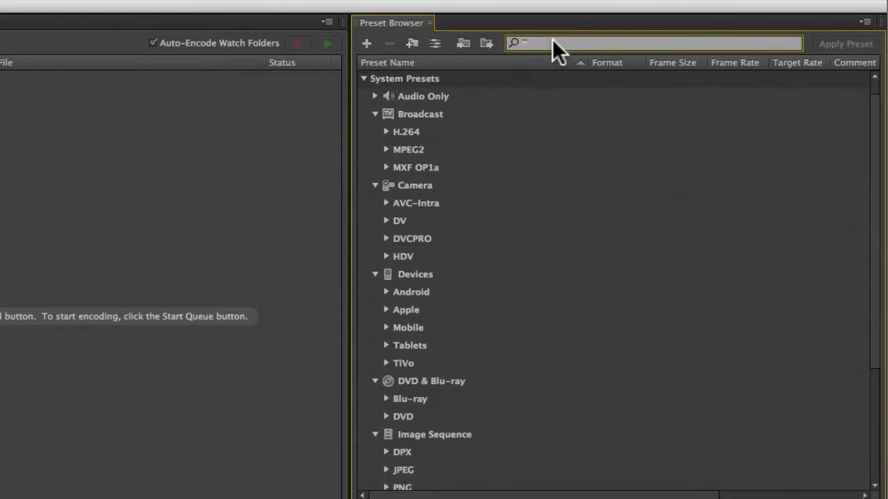
type("ai")
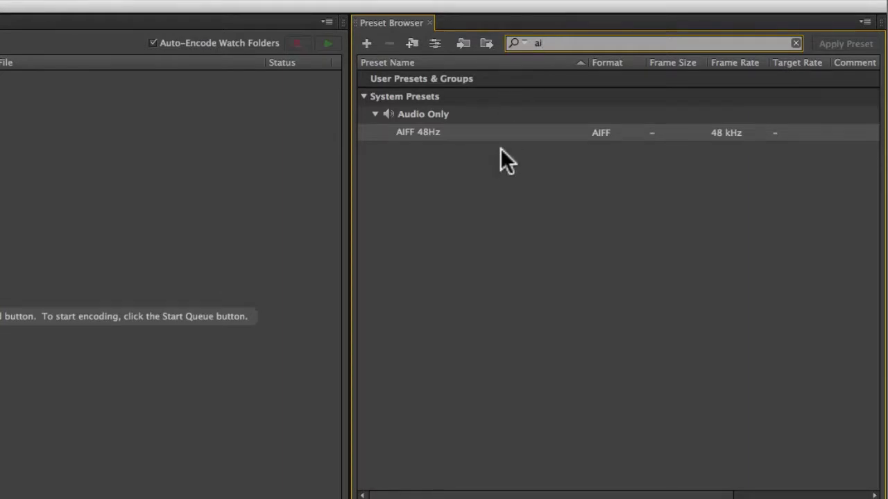
key("BackSpace")
key("BackSpace")
type("wav")
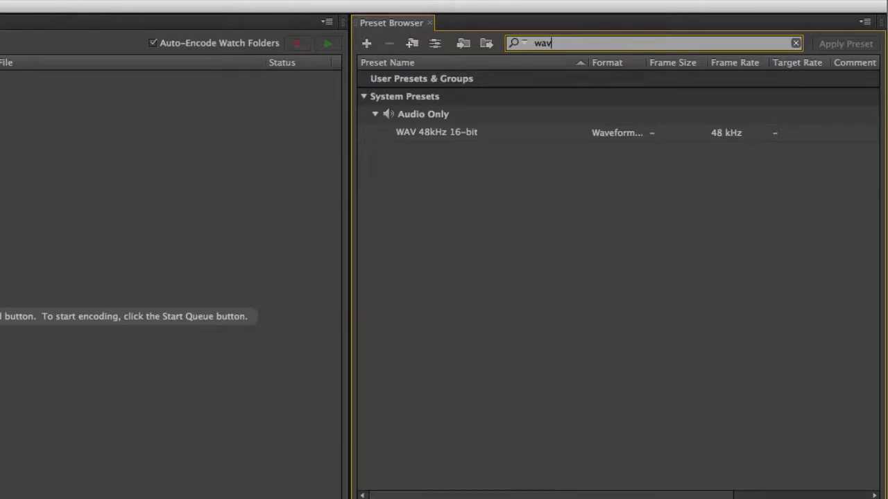
key("BackSpace")
key("BackSpace")
key("BackSpace")
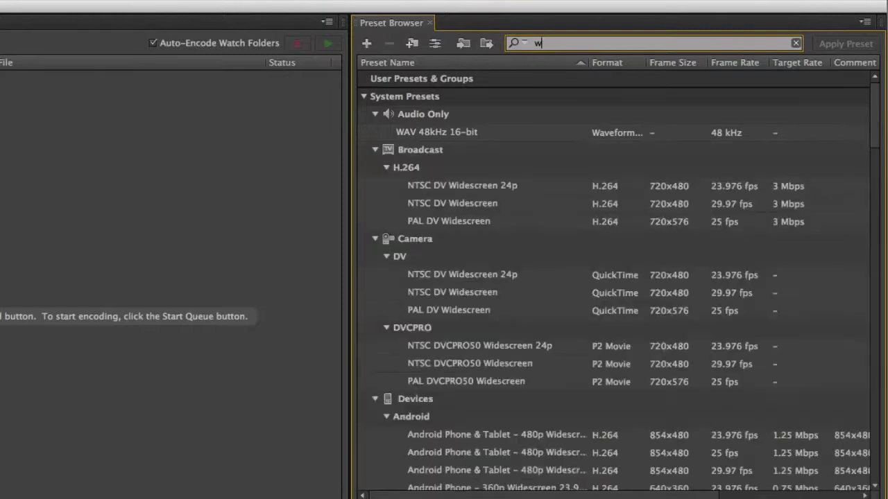
type("aif")
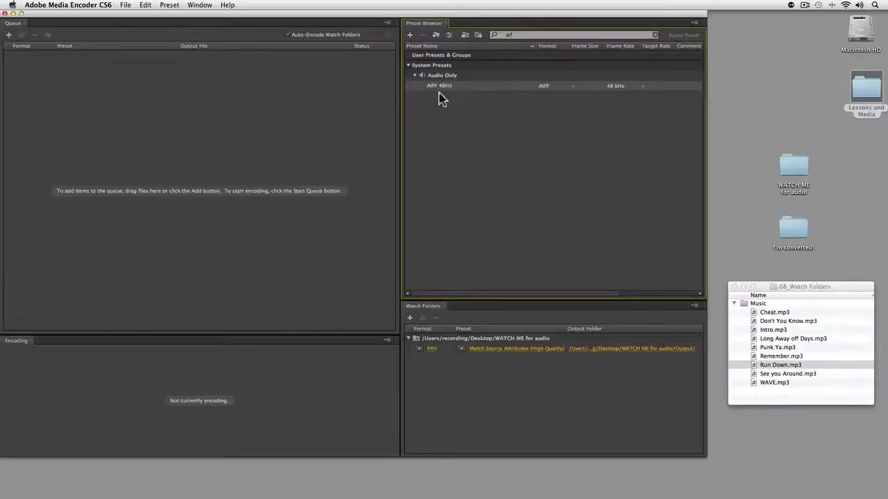
Apply the AIFF 48Hz preset to the 'WATCH ME for audio' watch folder.
left_click_drag(439, 86, 447, 351)
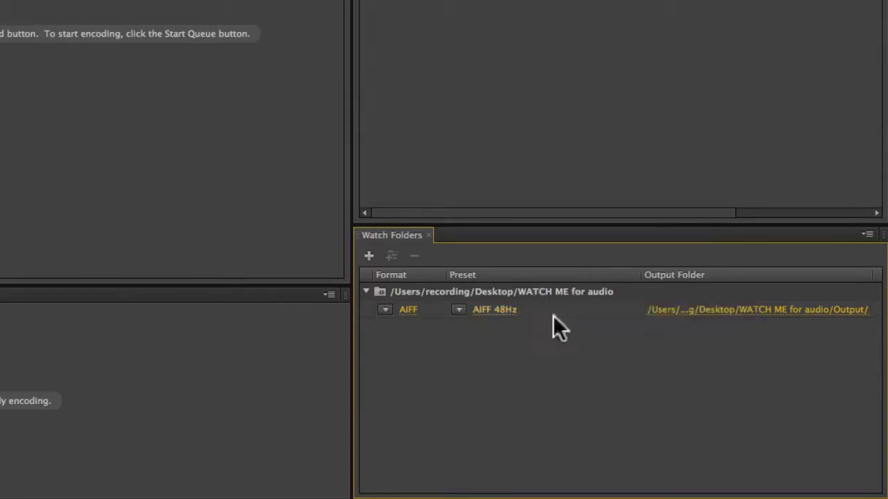
Set the watch folder's output location to the desktop folder 'I'm converted!'.
left_click(694, 316)
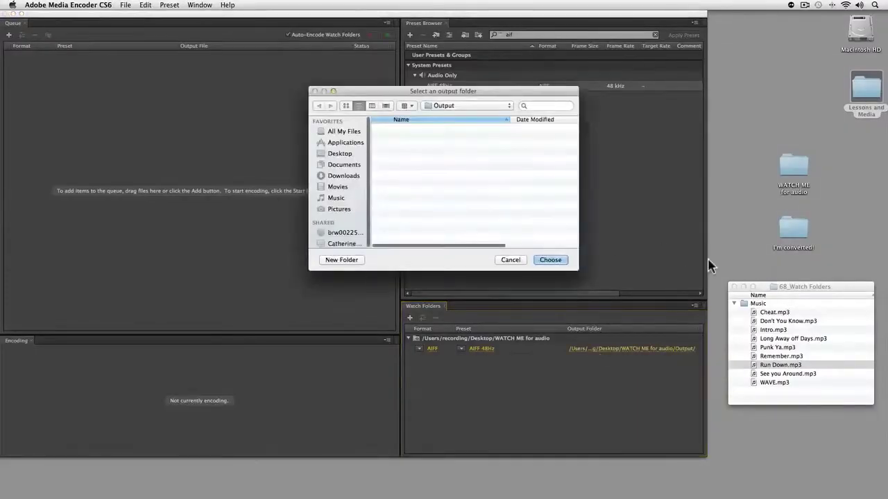
left_click_drag(793, 240, 514, 194)
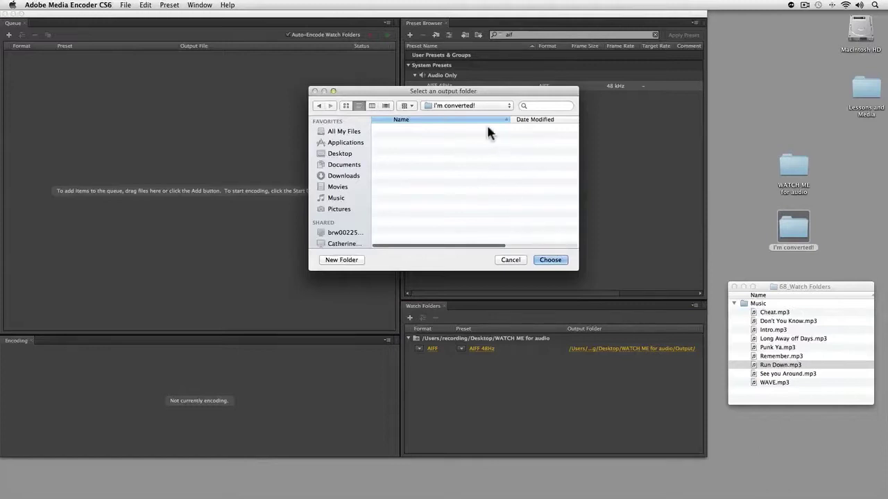
left_click(556, 262)
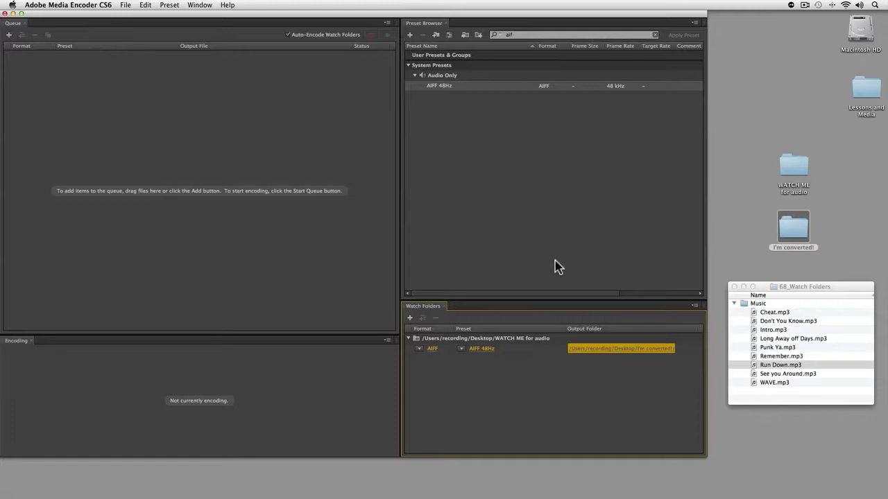
left_click(800, 392)
Move all nine MP3s from Music into 'WATCH ME for audio' and open that folder.
left_click(786, 381)
left_click(766, 312, "shift")
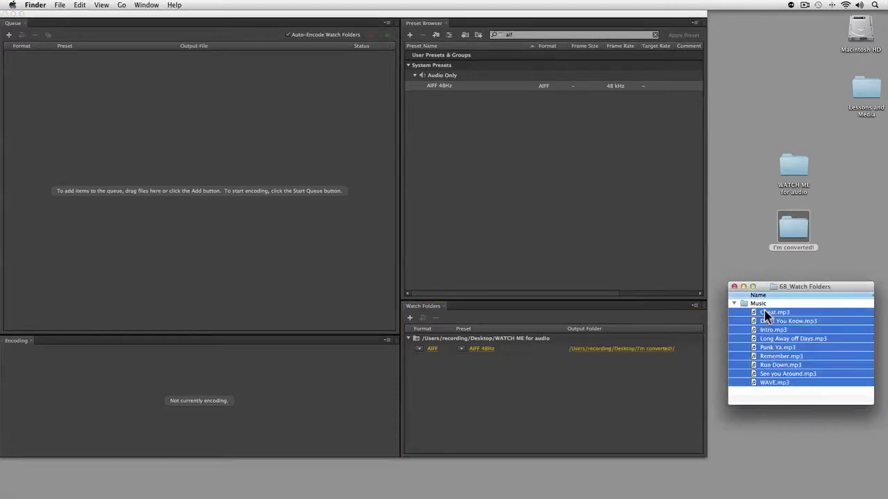
left_click_drag(766, 313, 799, 170)
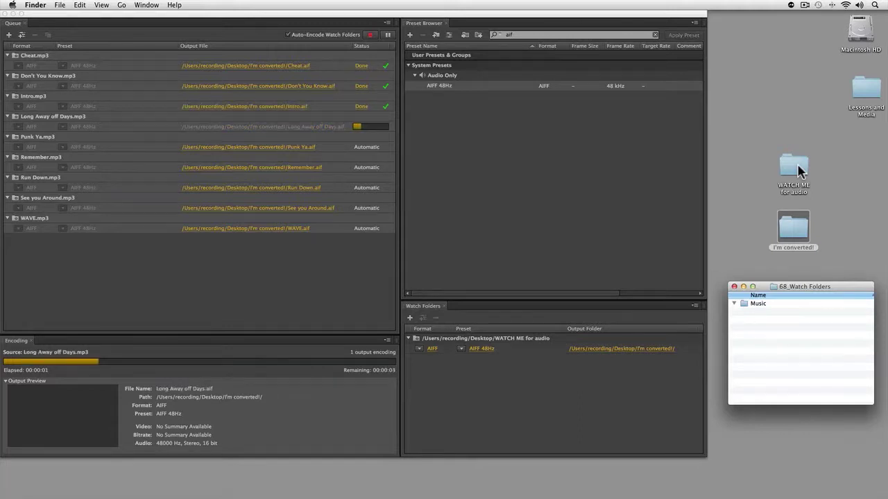
double_click(794, 167)
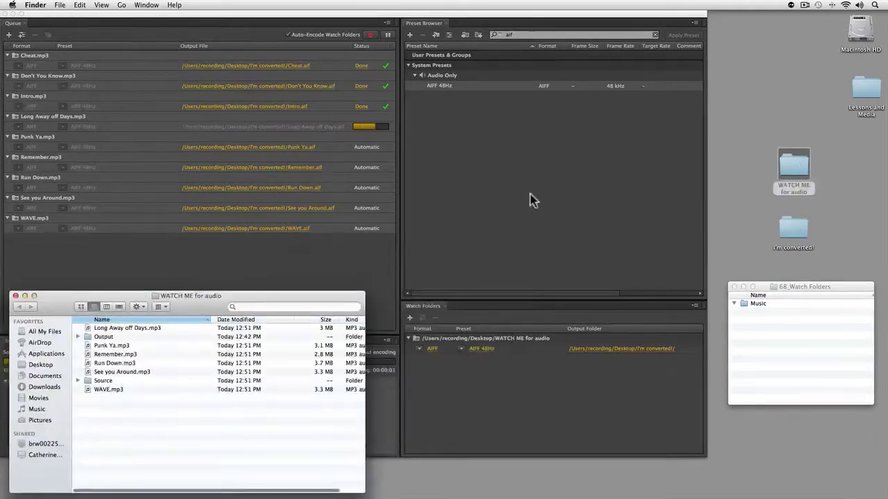
left_click_drag(284, 291, 392, 197)
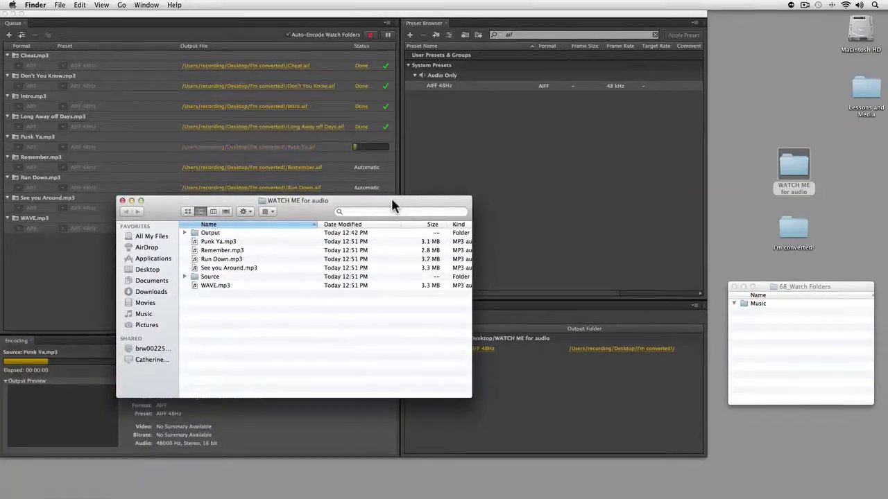
left_click(271, 276)
key("Right")
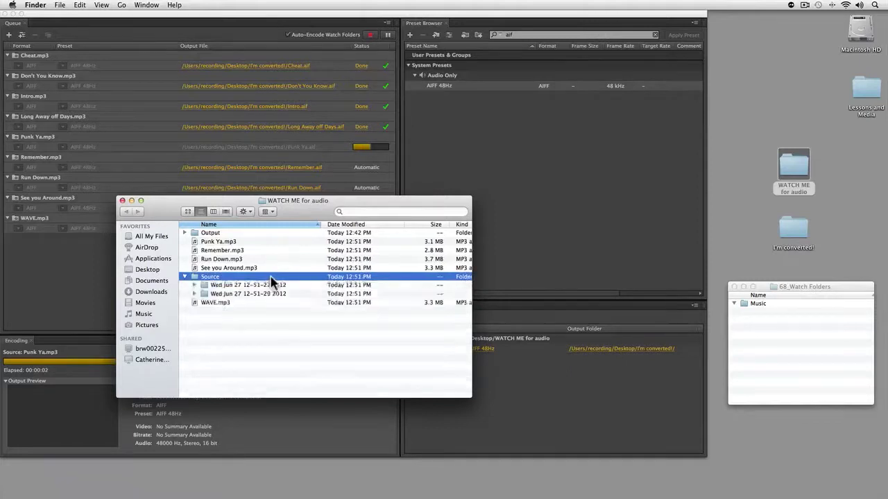
key("Down")
key("Right")
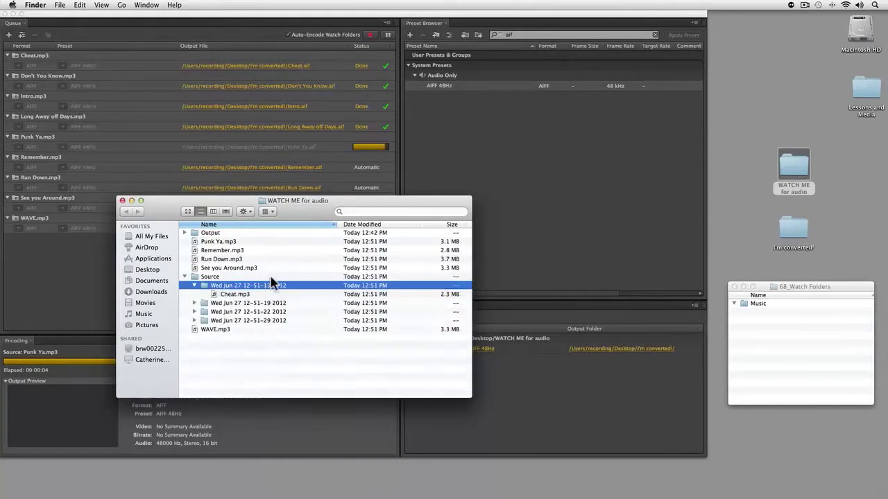
key("Up")
key("Up")
key("Up")
key("Up")
key("Up")
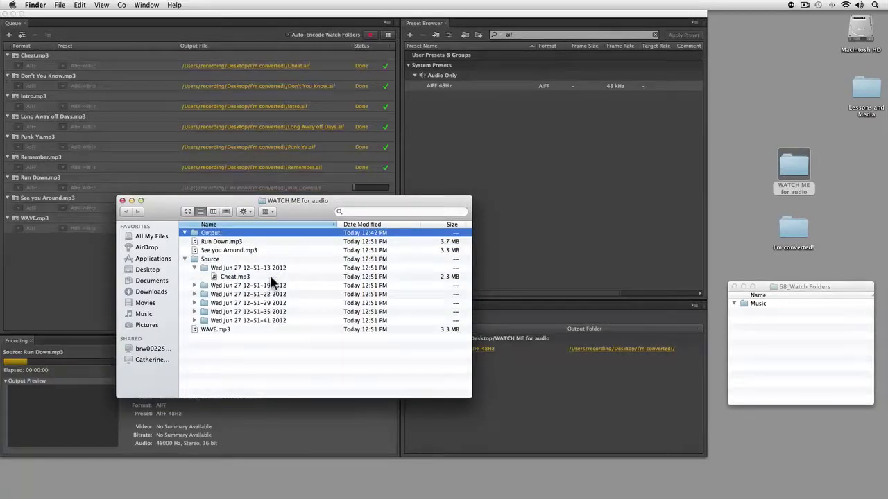
left_click(276, 286)
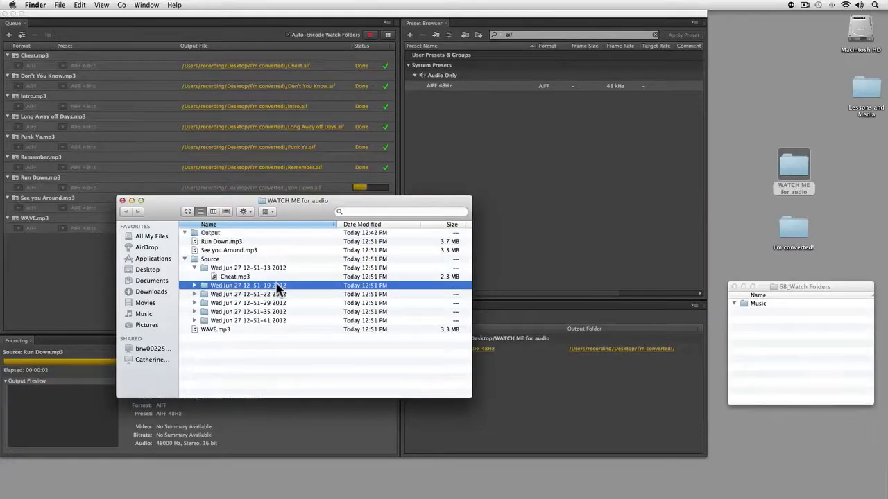
key("Right")
key("Left")
key("Left")
key("Left")
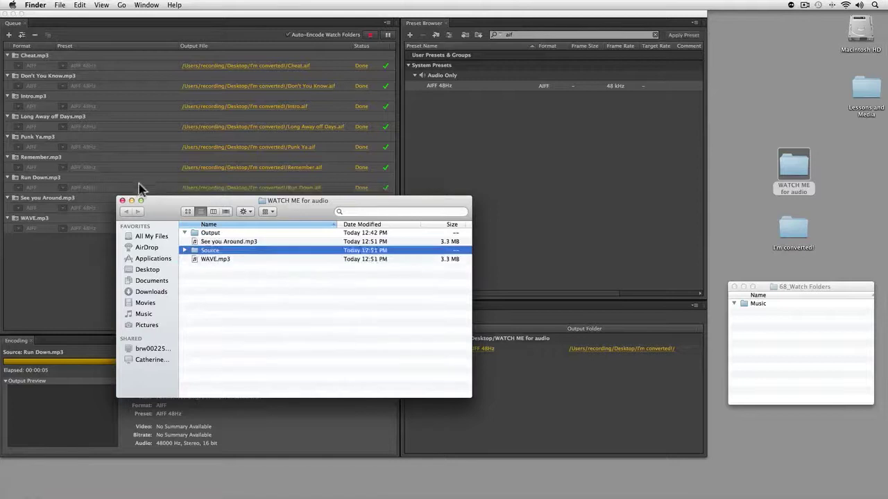
left_click(122, 200)
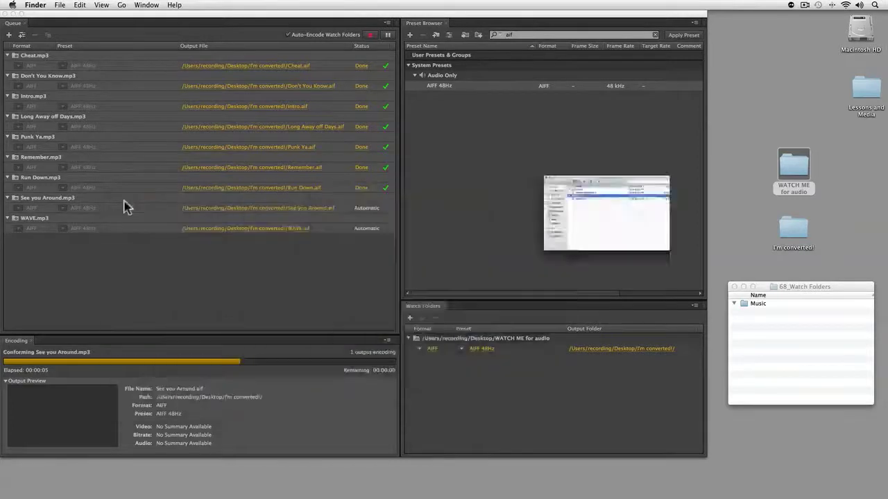
Open the 'I'm converted!' folder and reposition its window to view the .aif files.
double_click(780, 238)
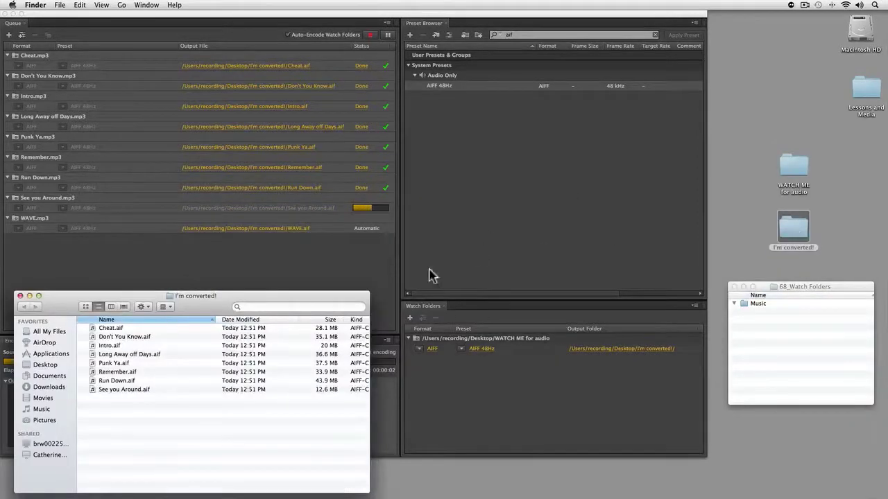
left_click_drag(217, 306, 619, 214)
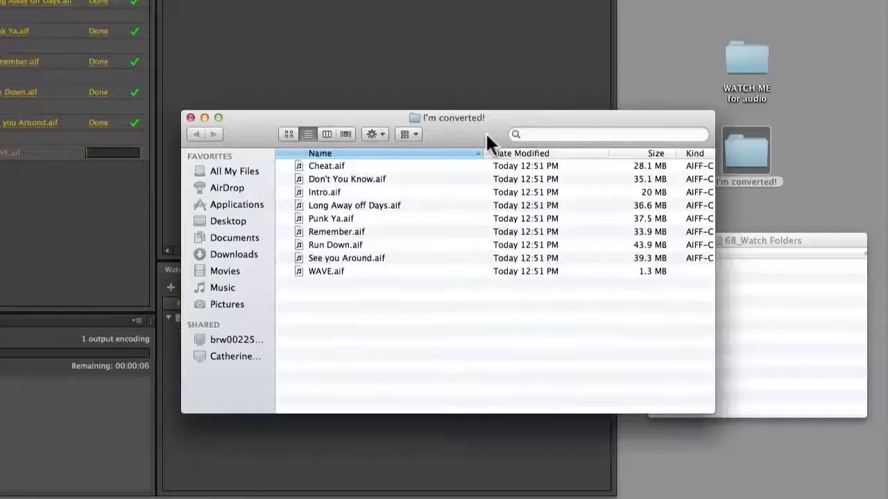